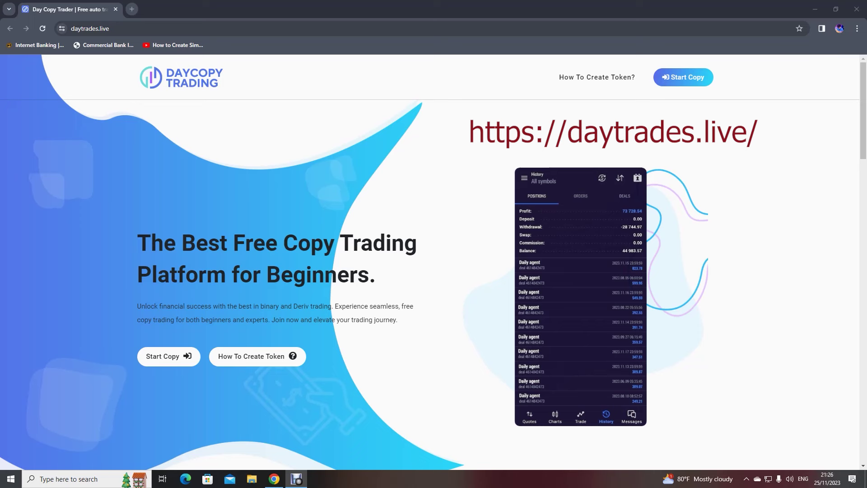
- Scroll the homepage down to the free plans with Σ 1.0, 3.5 and 5.0 stake multipliers
scroll(429, 262, down, 3)
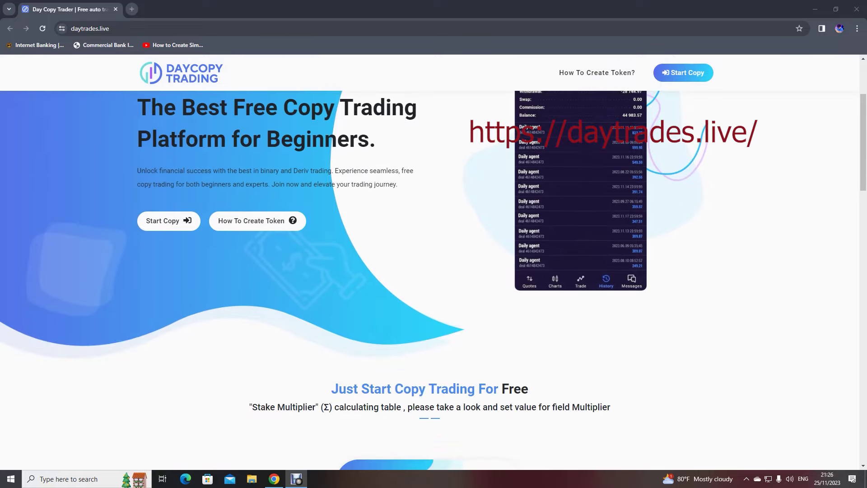
scroll(434, 280, down, 2)
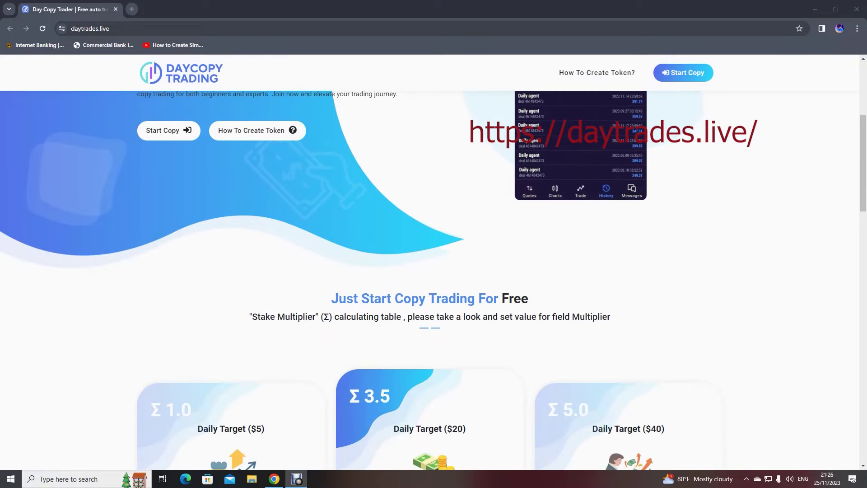
scroll(434, 262, up, 5)
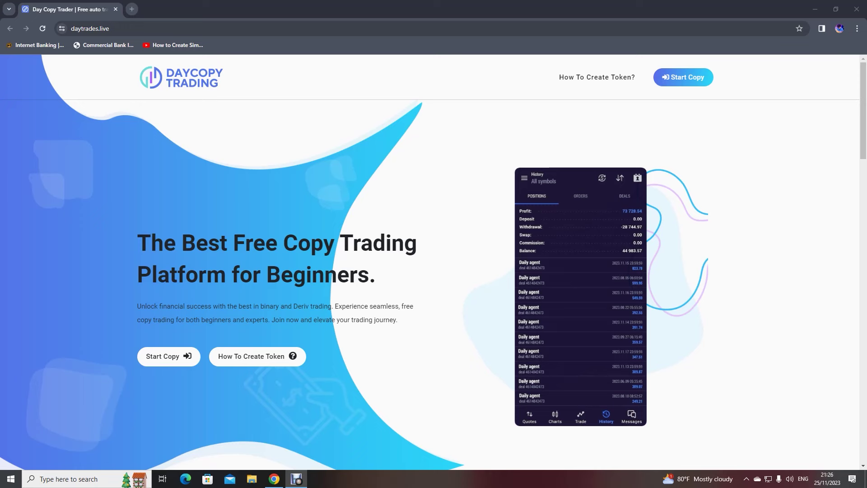
scroll(430, 262, down, 9)
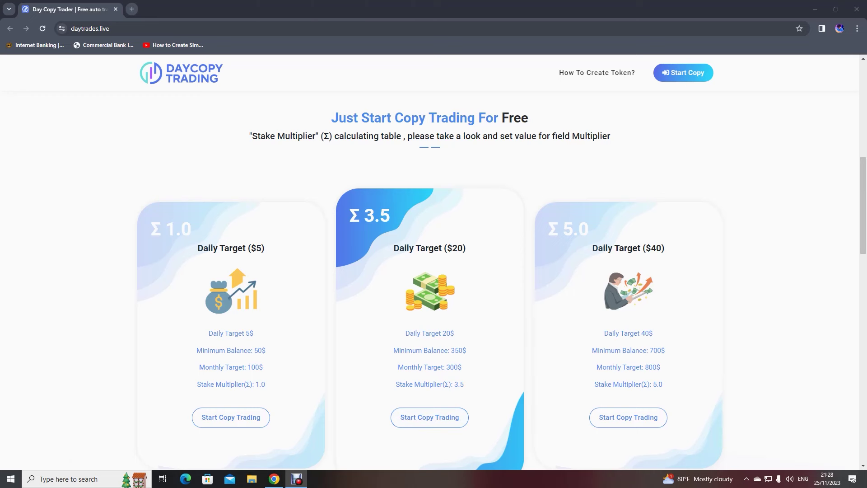
- Scroll further down the DayCopy Trading page to the Key Services & Features section
scroll(433, 280, down, 3)
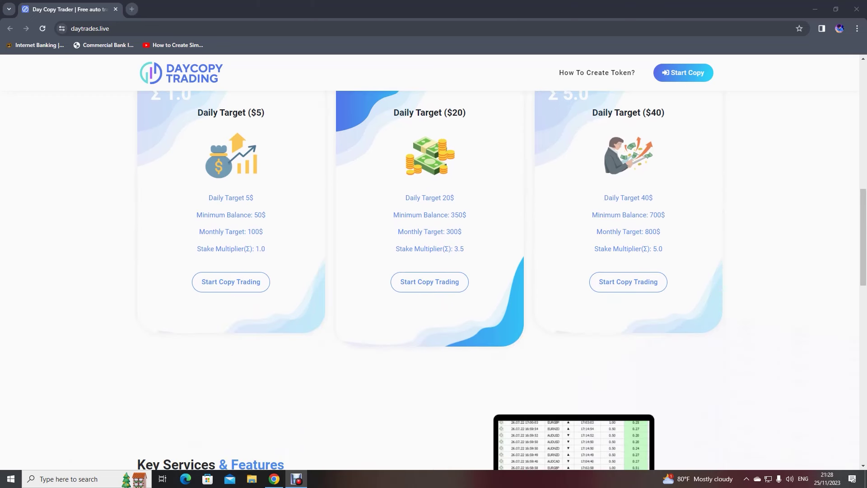
scroll(434, 280, down, 1)
scroll(433, 280, down, 4)
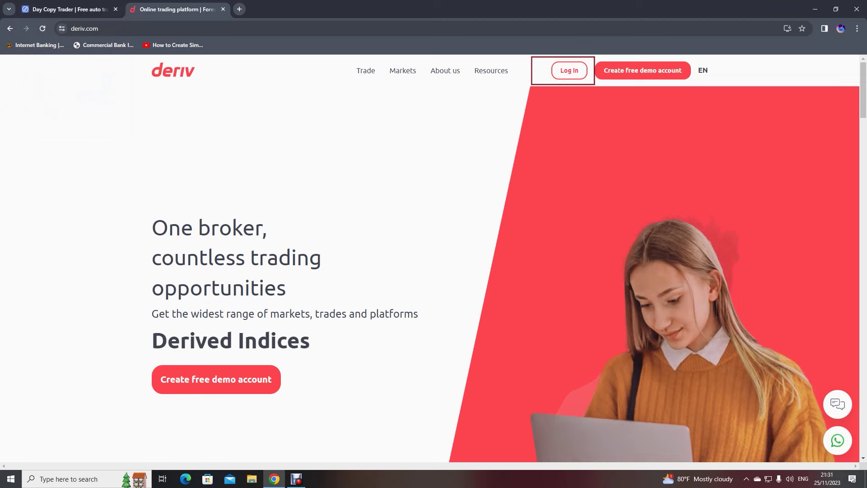
- Log in to Deriv using the Google sign-in option
click(569, 70)
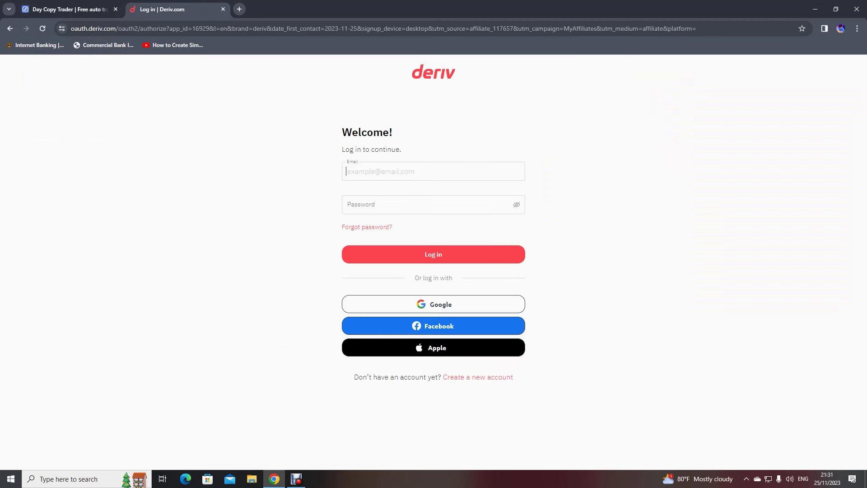
click(433, 304)
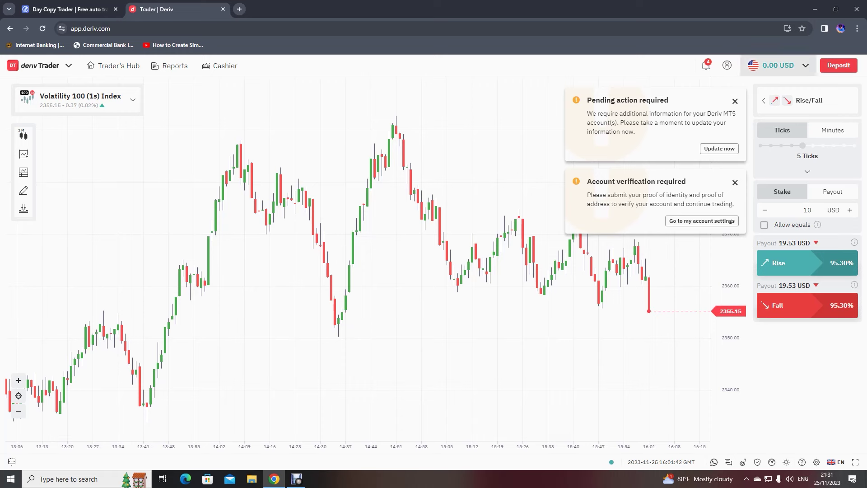
- Confirm the Real account is active, then open the Personal details account settings
click(778, 66)
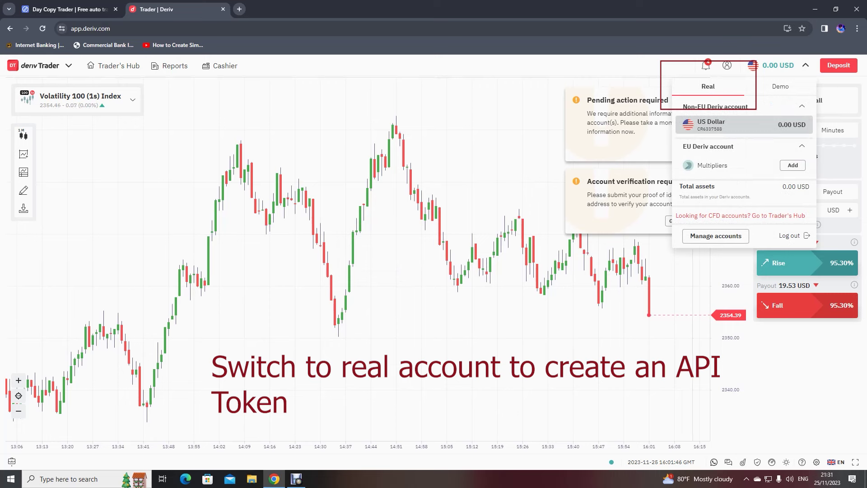
click(778, 65)
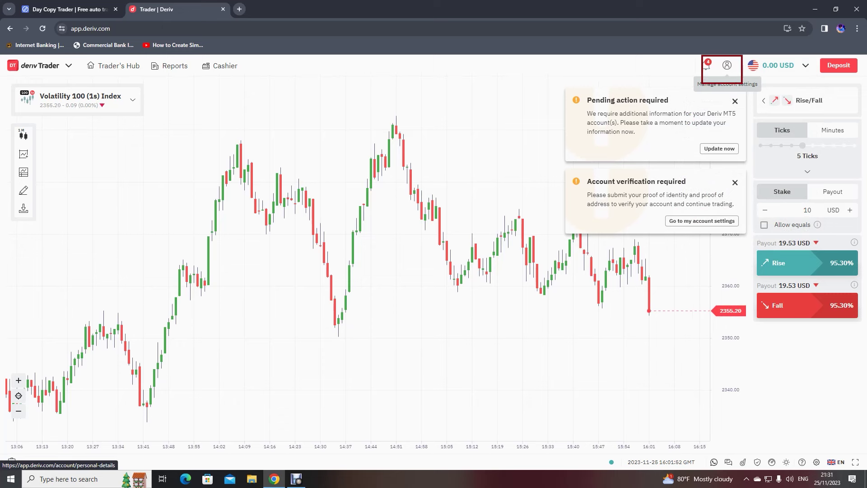
click(727, 66)
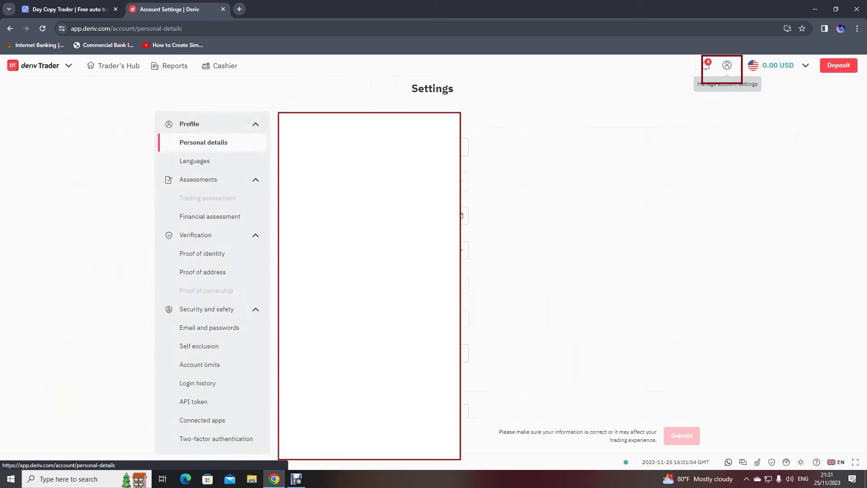
scroll(212, 231, down, 1)
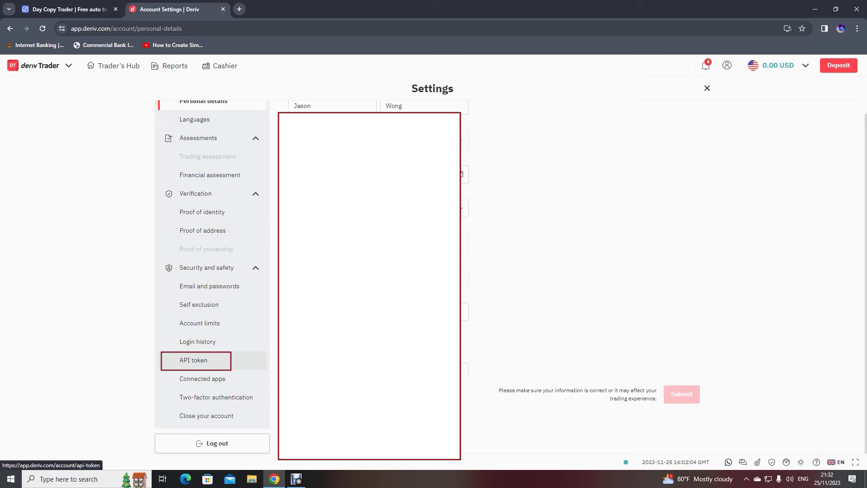
- Create an API token 'api New' with Read and Trade scopes and copy it to the clipboard
click(194, 360)
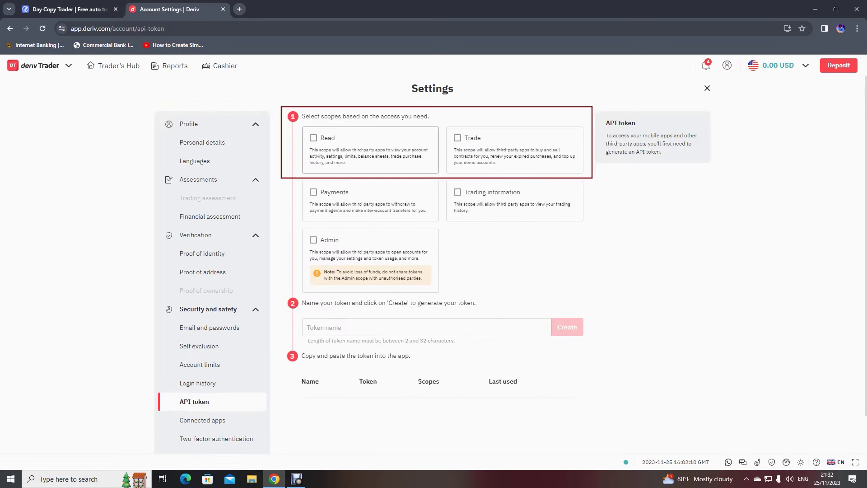
click(313, 138)
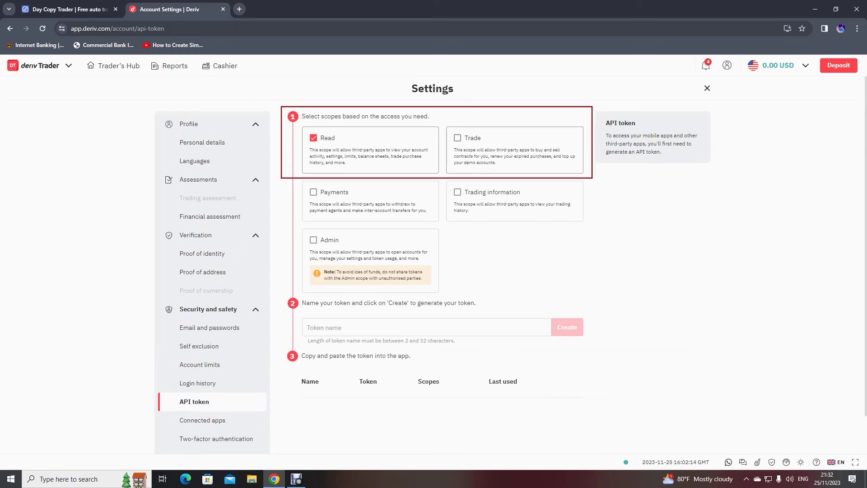
click(457, 137)
scroll(511, 260, down, 1)
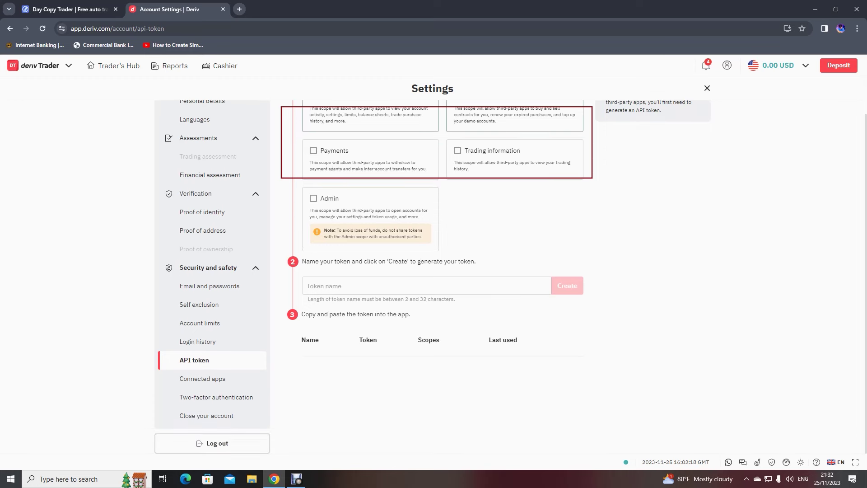
click(307, 286)
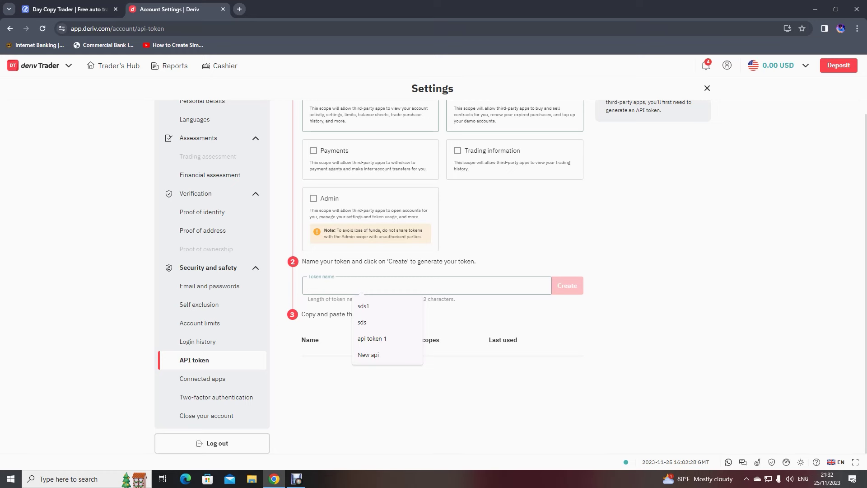
text(api )
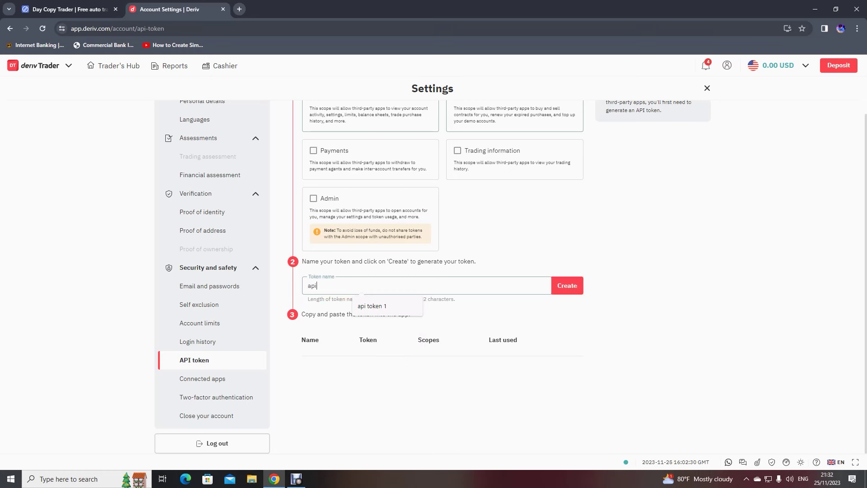
text(New)
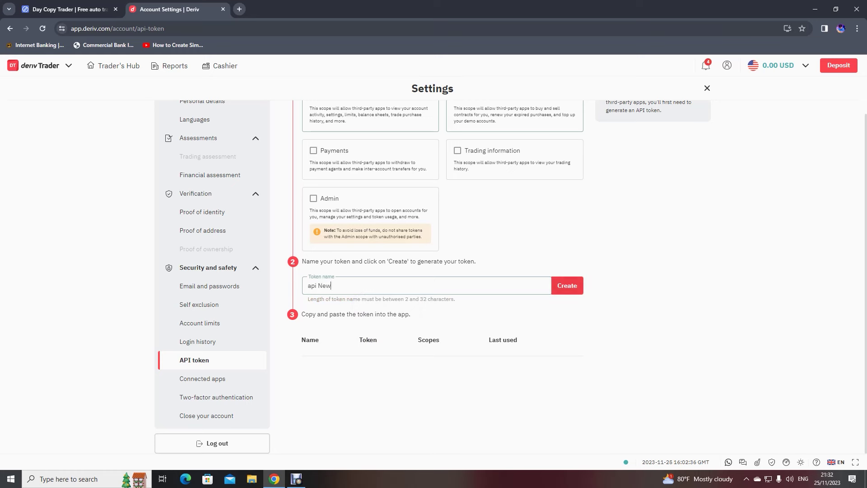
click(567, 285)
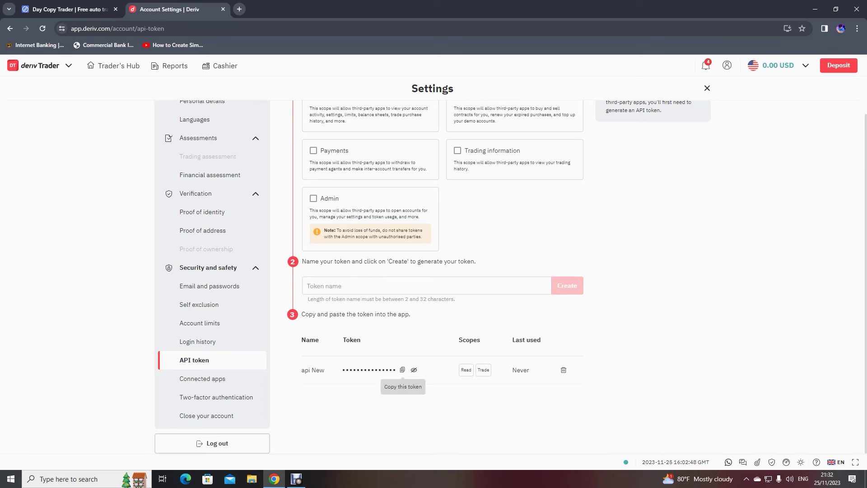
click(402, 369)
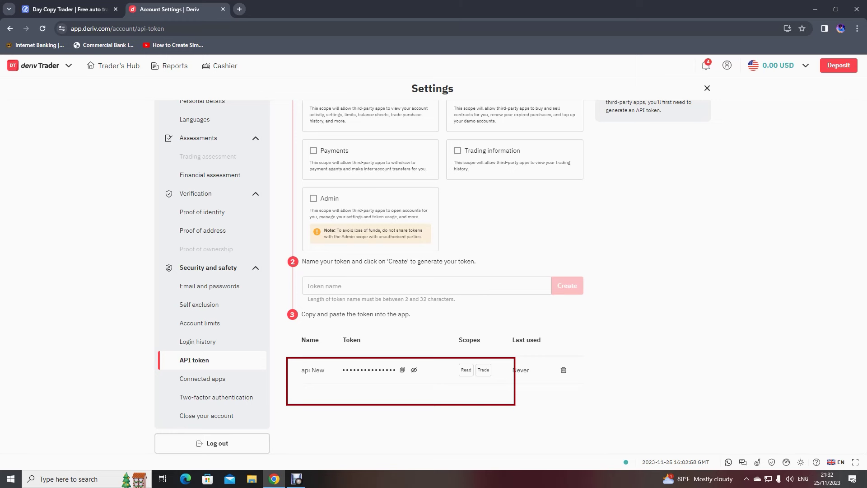
key(ctrl+1)
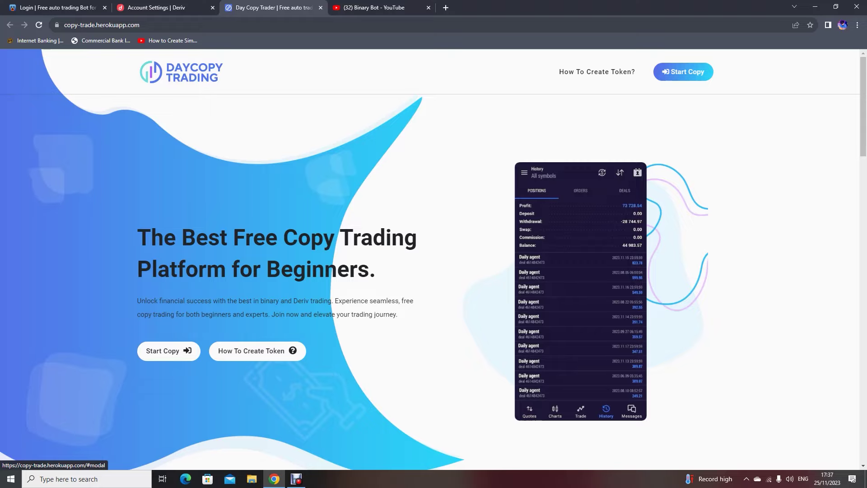
- Paste the copied Deriv token into the Start Copy token field and submit Config Token
click(169, 351)
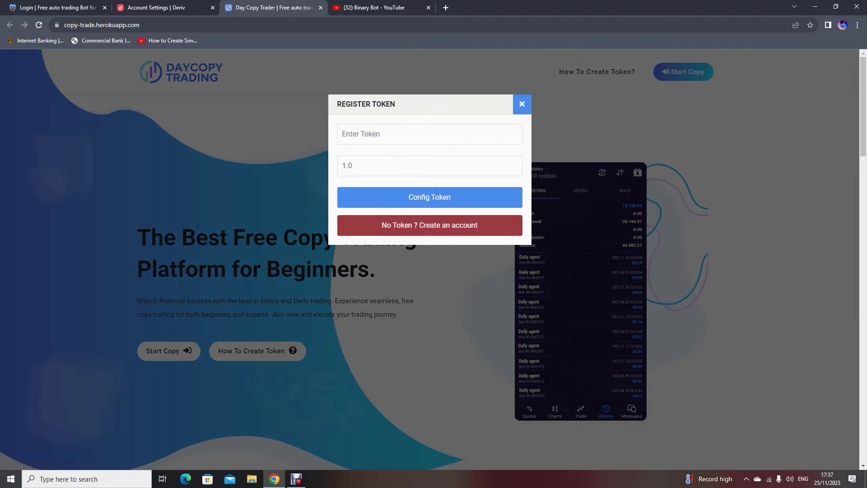
click(408, 135)
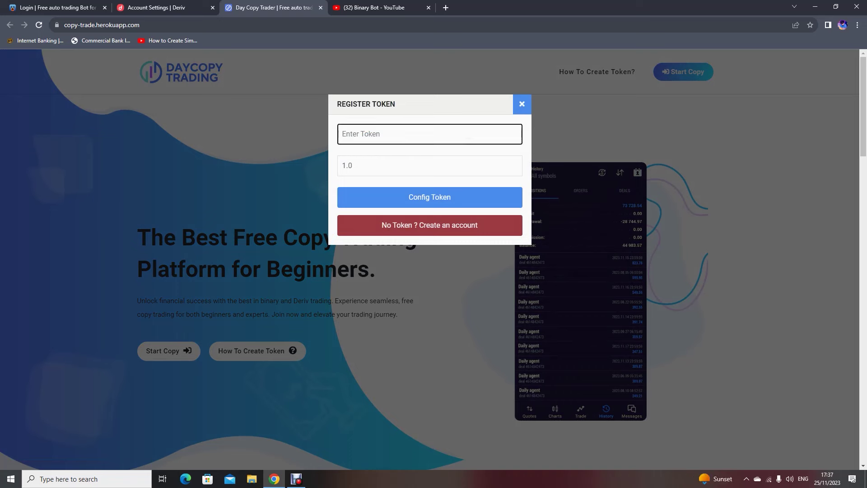
key(ctrl+v)
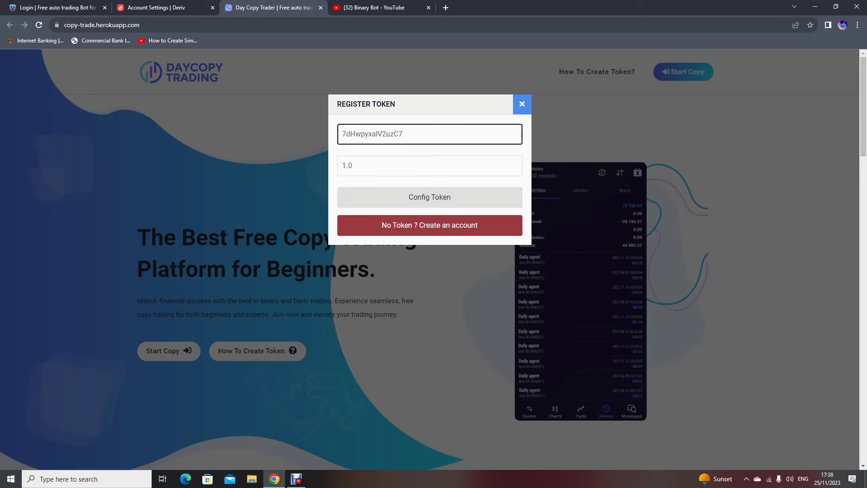
click(429, 196)
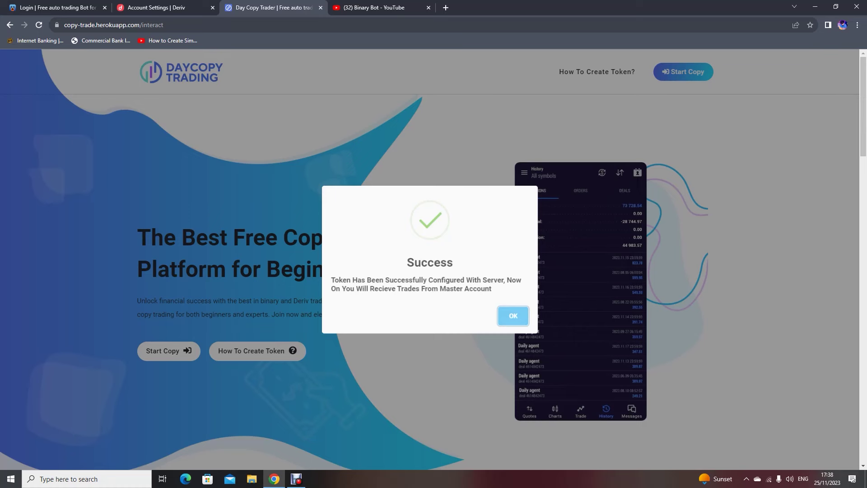
- Close the Success dialog and browse the pricing and feature sections, ending at the top banner
key(Return)
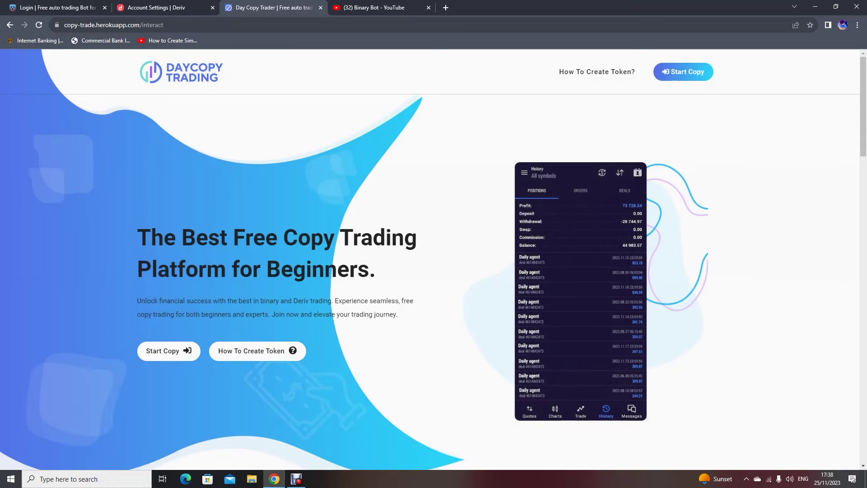
scroll(433, 259, down, 1)
scroll(433, 260, down, 10)
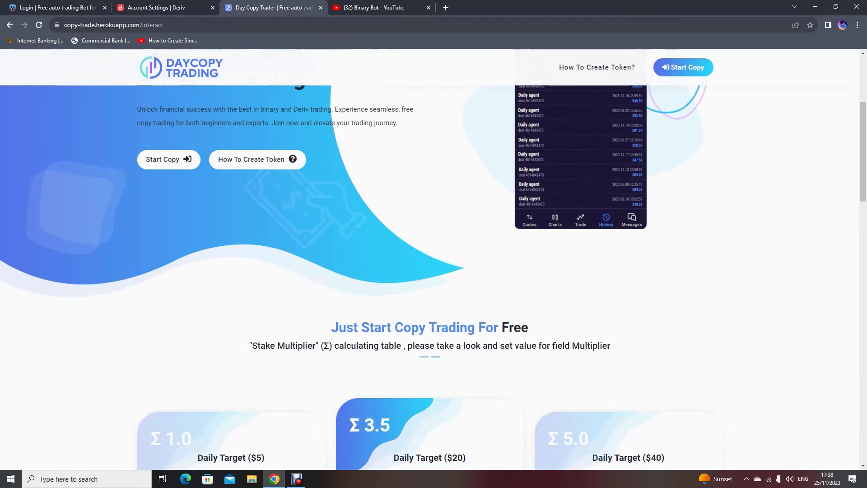
scroll(434, 259, up, 3)
scroll(433, 260, down, 10)
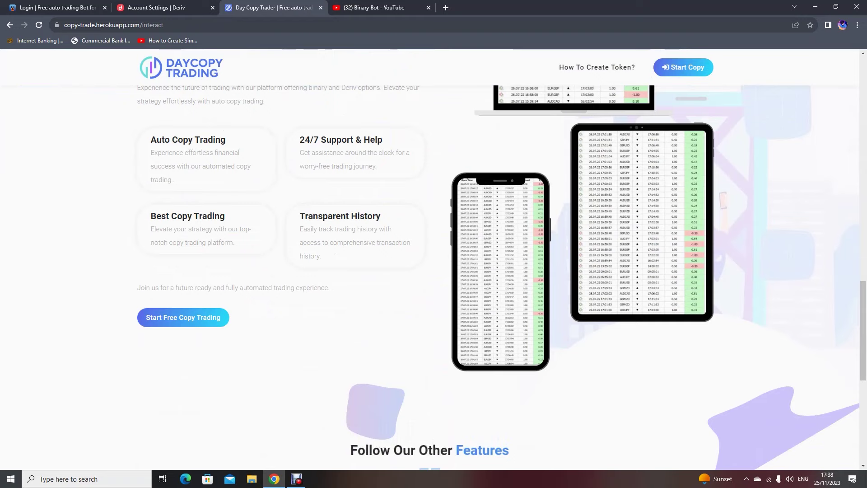
scroll(433, 259, down, 4)
scroll(433, 259, up, 4)
scroll(434, 271, up, 1)
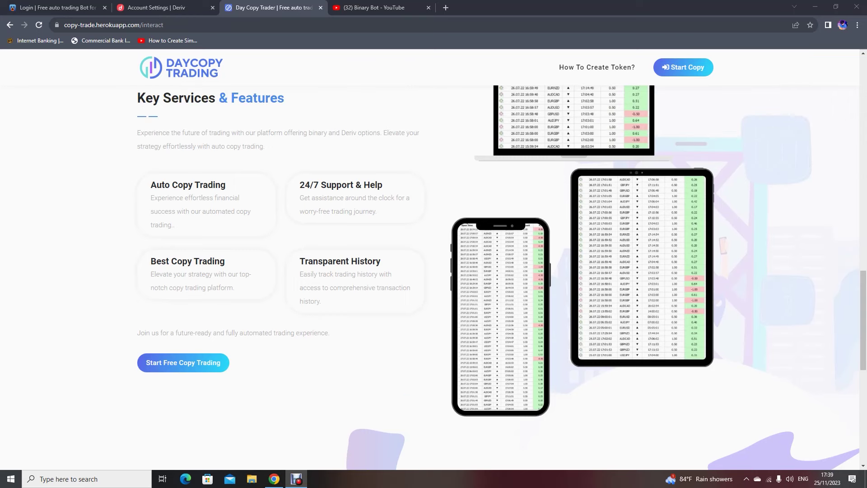
scroll(433, 271, down, 6)
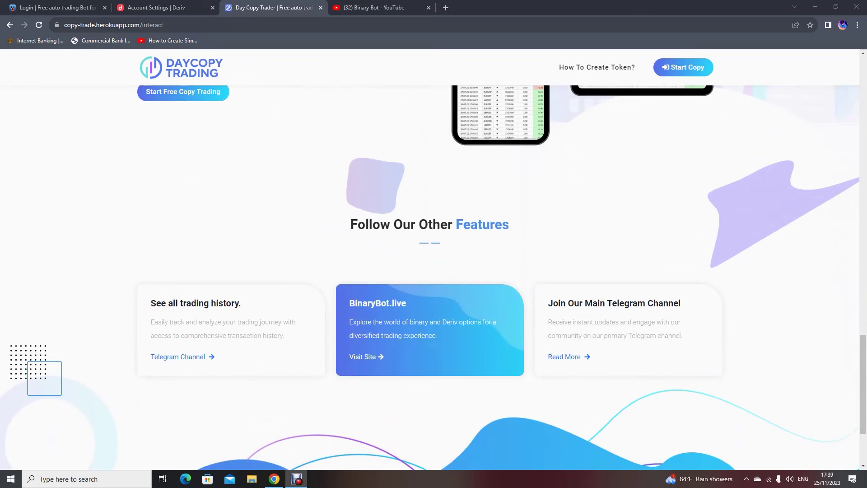
scroll(433, 271, up, 3)
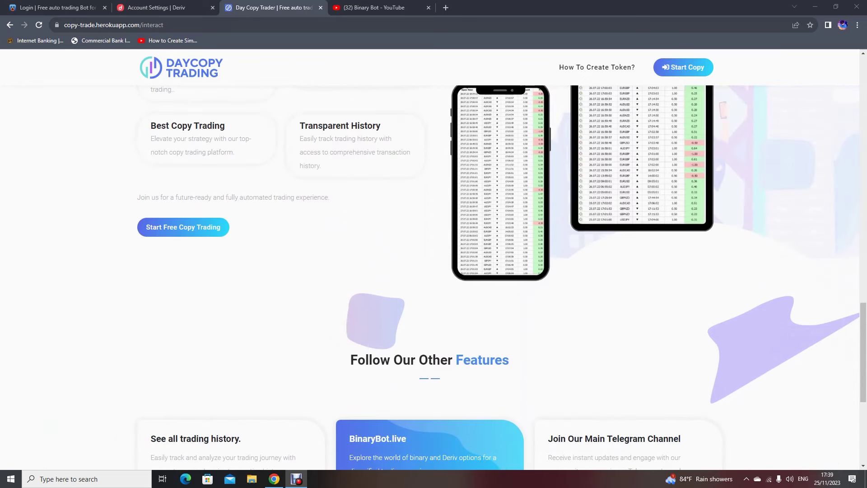
scroll(434, 271, up, 12)
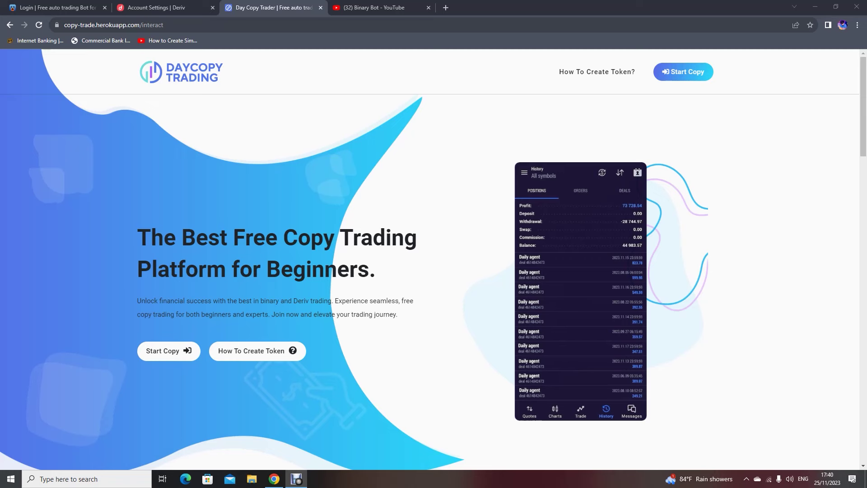
- Scroll past the Stake Multiplier cards and Key Services down to Follow Our Other Features
scroll(429, 259, down, 4)
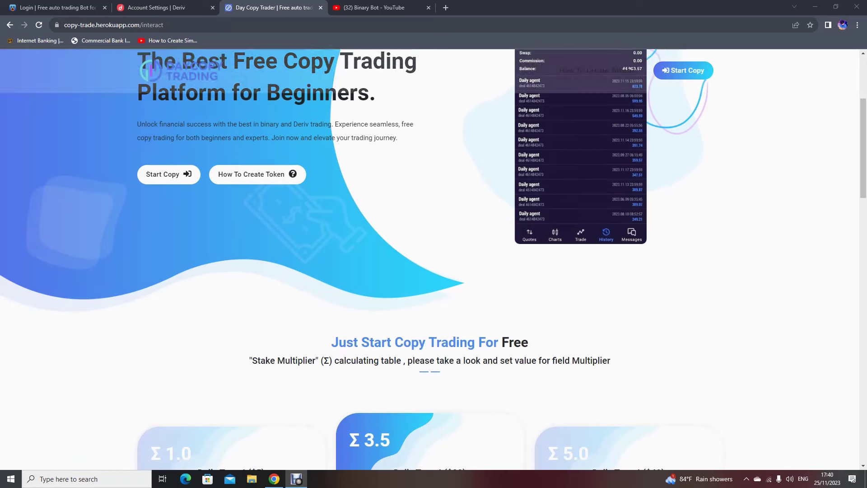
scroll(429, 259, up, 4)
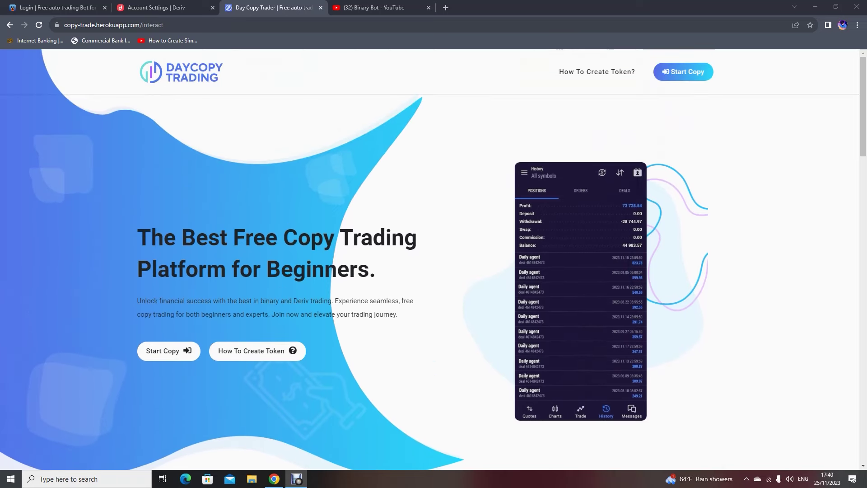
scroll(429, 259, down, 2)
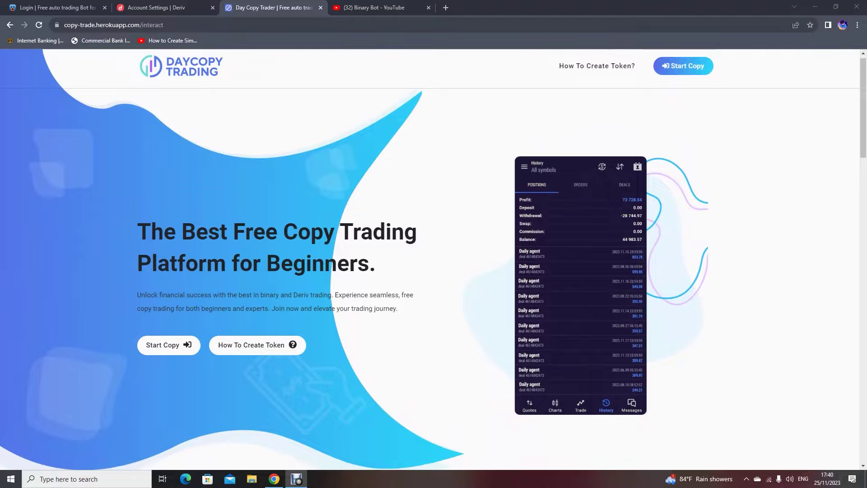
scroll(429, 259, down, 5)
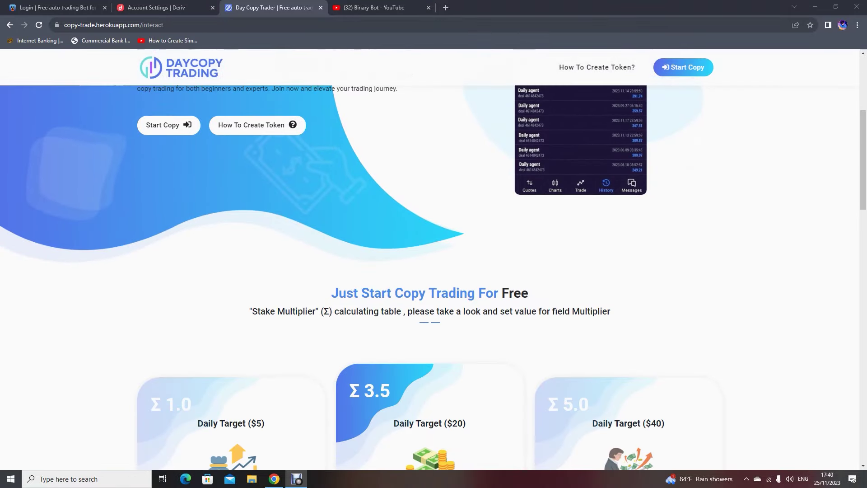
scroll(430, 259, down, 3)
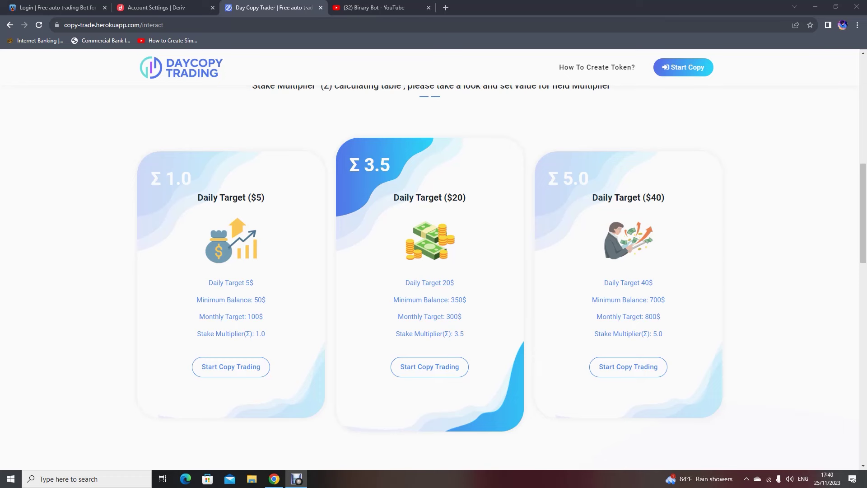
scroll(434, 270, down, 8)
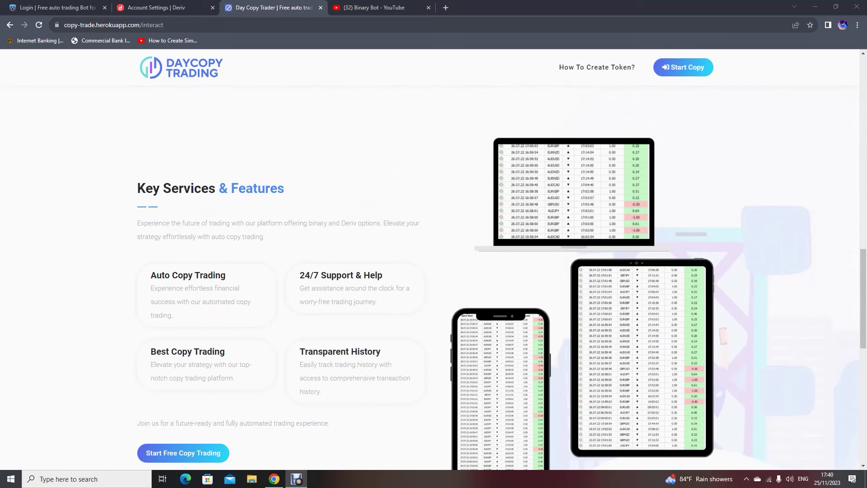
scroll(433, 271, down, 1)
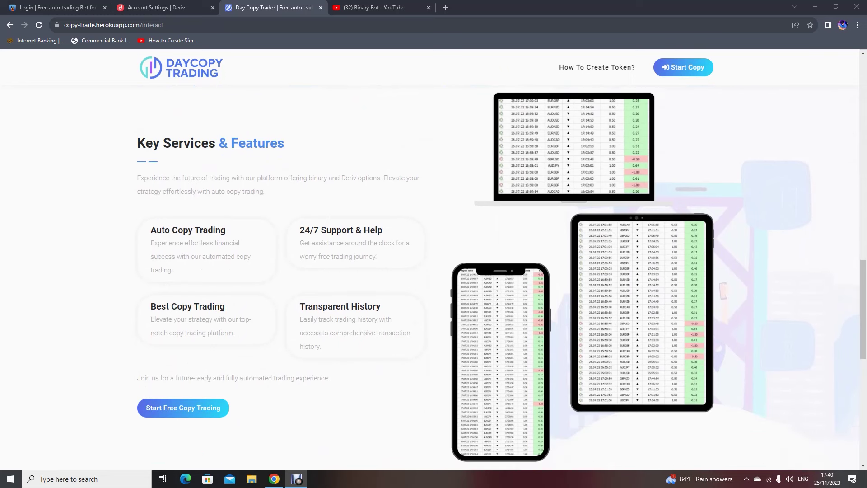
scroll(434, 271, down, 2)
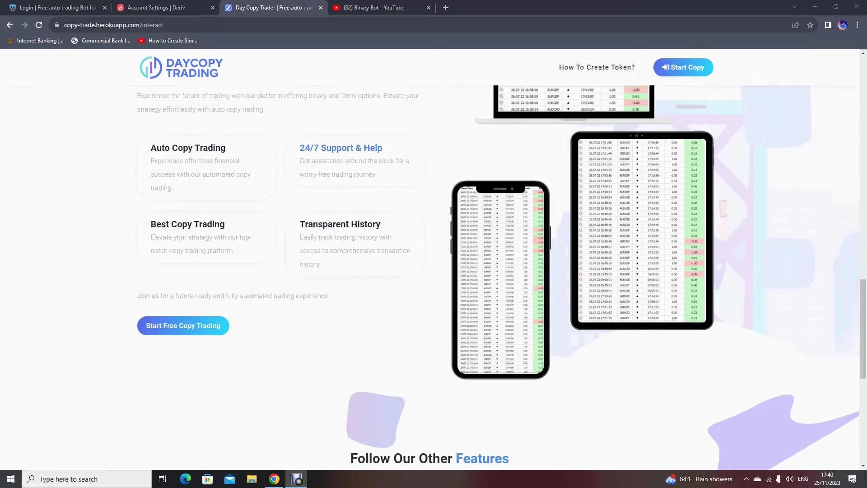
scroll(433, 271, down, 4)
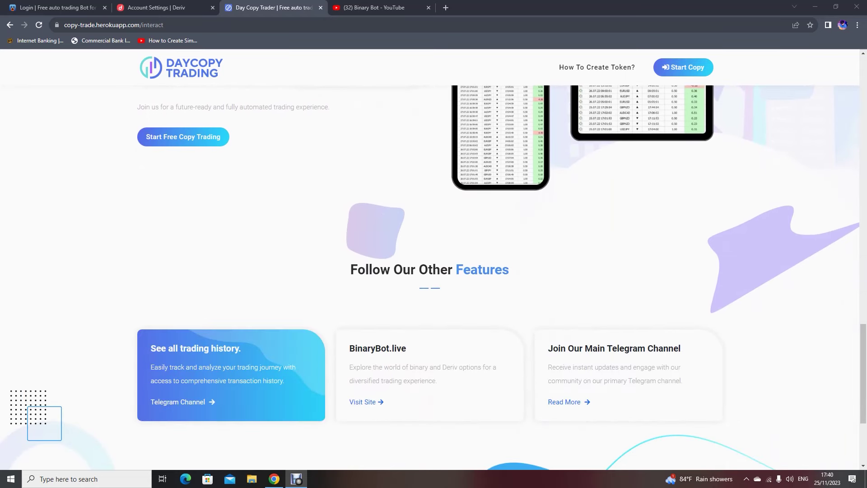
click(212, 401)
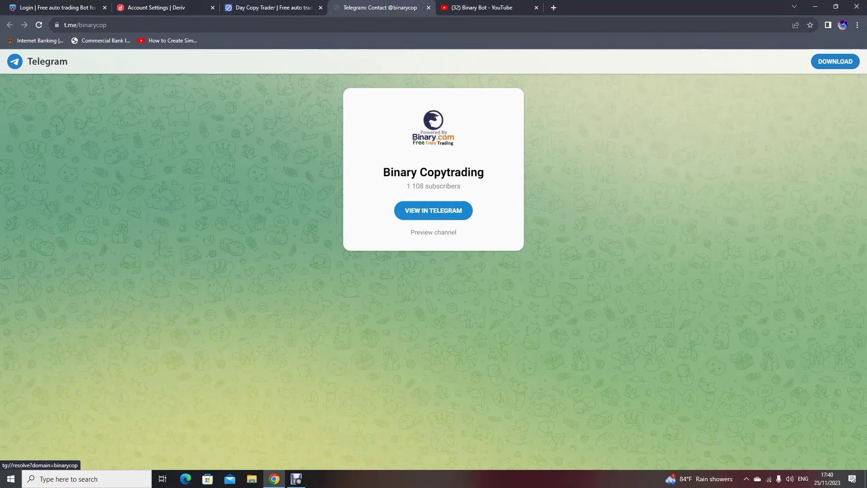
click(433, 232)
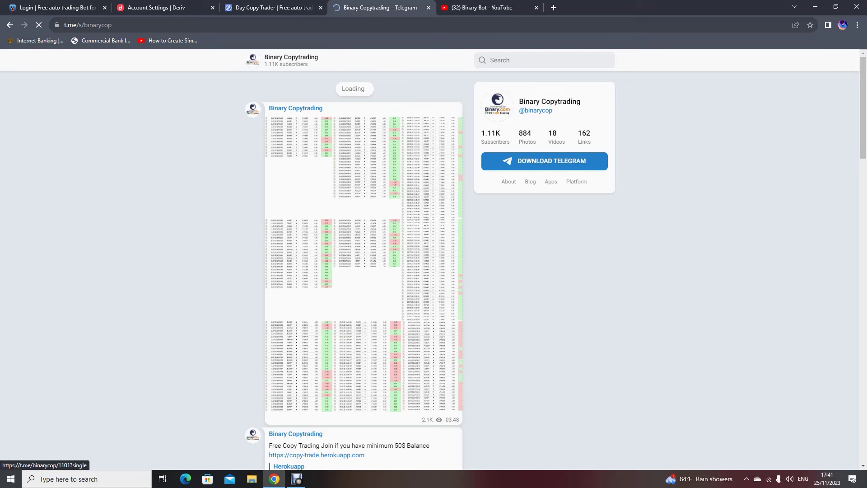
key(ctrl+w)
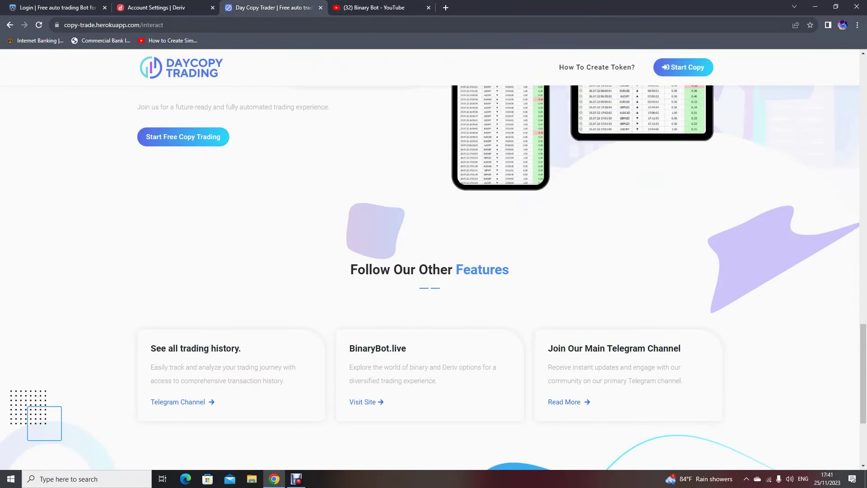
scroll(429, 352, down, 1)
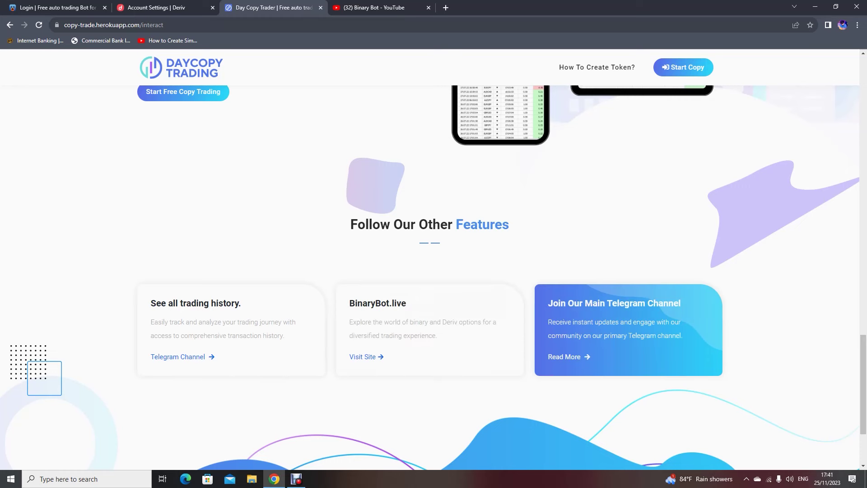
- Follow the main Telegram channel card and preview the Binary | Deriv Free Bots channel feed
click(587, 357)
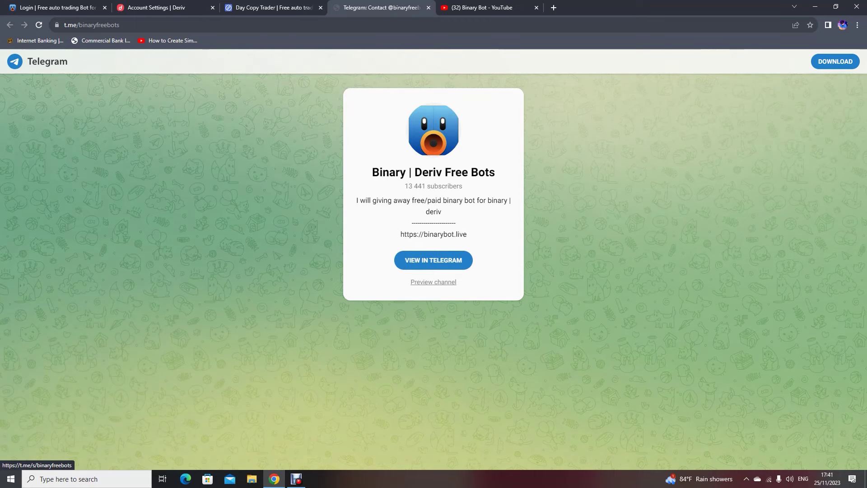
click(433, 282)
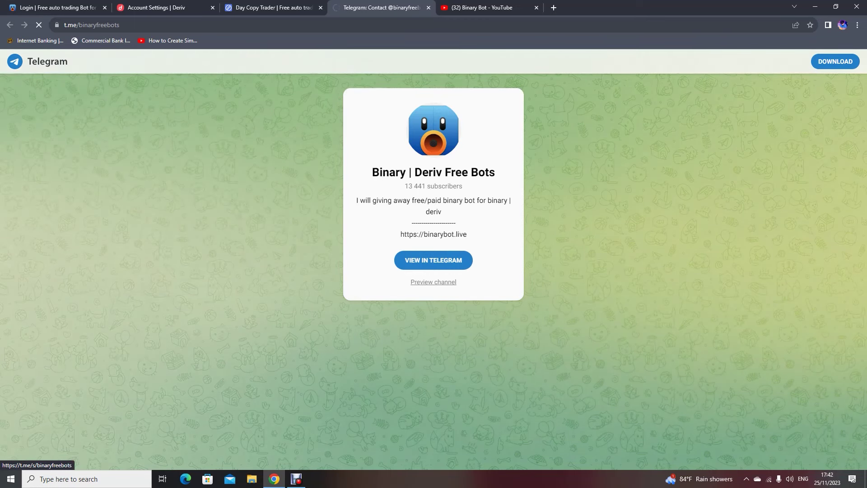
click(433, 282)
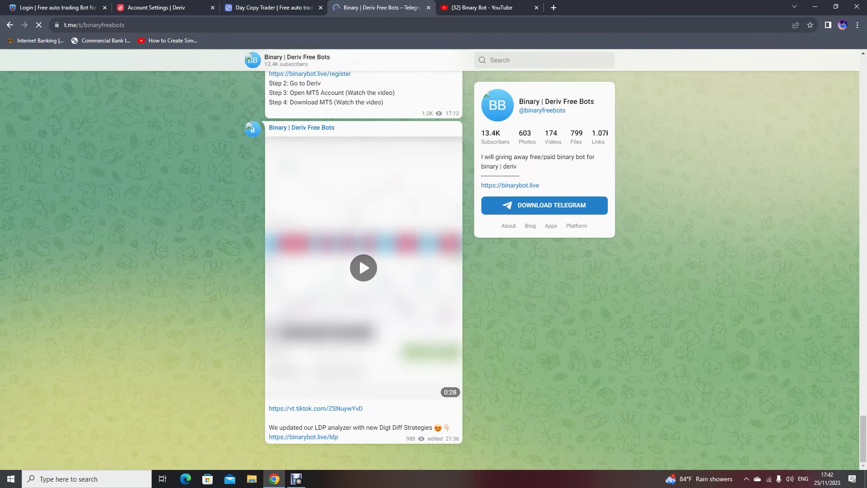